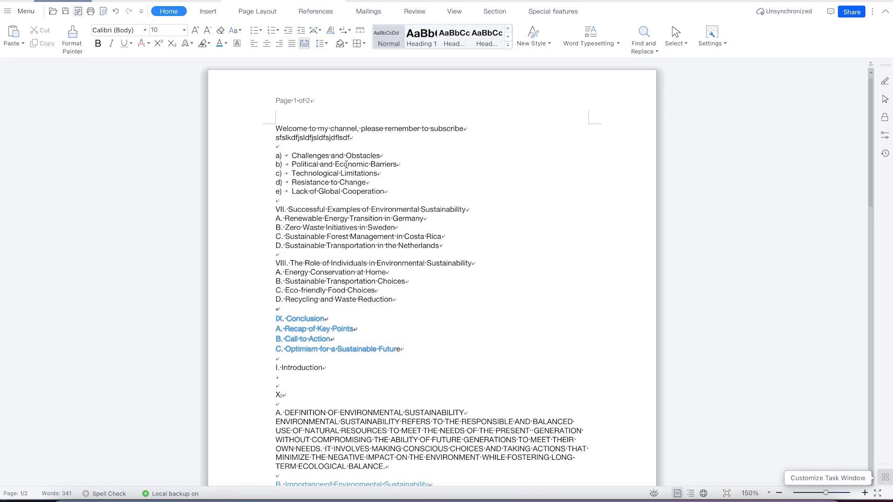
- Scroll through the sustainability document and hide the paragraph and formatting marks with Ctrl+Shift+8
{"action": "scroll", "coordinate": [382, 317], "scroll_direction": "down", "scroll_amount": 10}
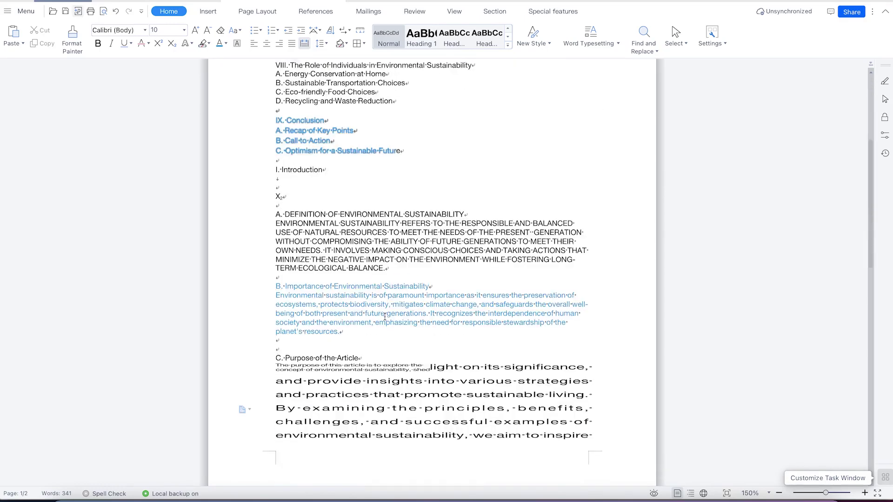
{"action": "scroll", "coordinate": [386, 293], "scroll_direction": "up", "scroll_amount": 10}
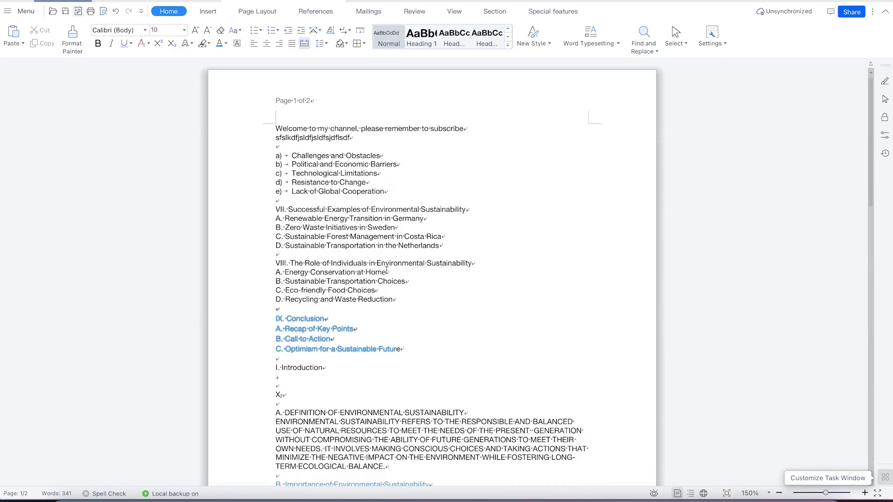
{"action": "scroll", "coordinate": [427, 394], "scroll_direction": "down", "scroll_amount": 1}
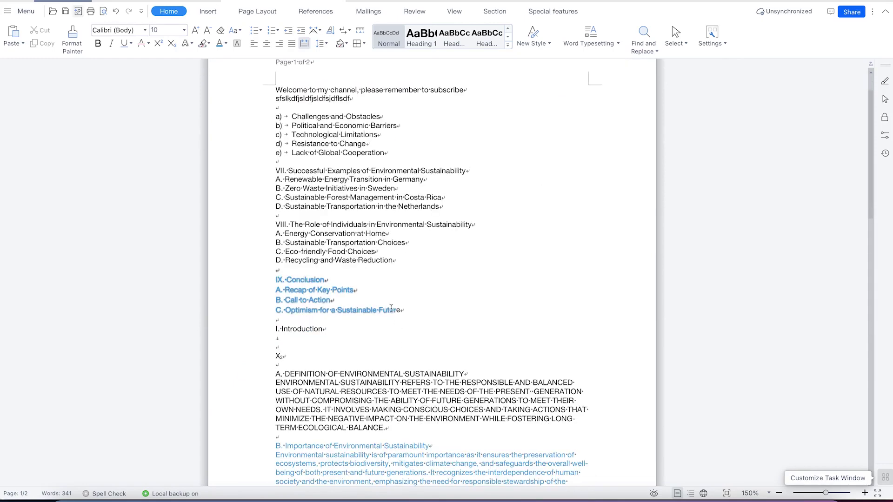
{"action": "scroll", "coordinate": [390, 305], "scroll_direction": "down", "scroll_amount": 1}
{"action": "scroll", "coordinate": [396, 255], "scroll_direction": "up", "scroll_amount": 2}
{"action": "key", "text": "ctrl+shift+8"}
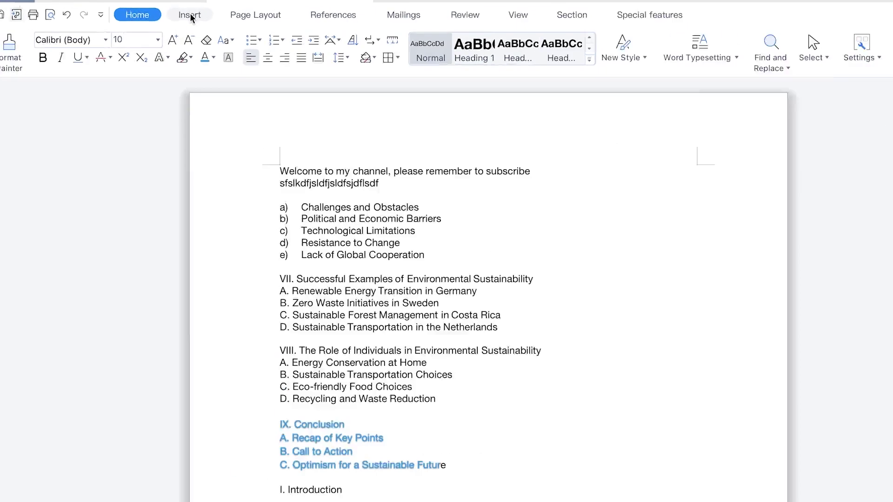
- Start editing the blank page header from Insert > Header and Footer, with Header/Footer tools showing
{"action": "left_click", "coordinate": [209, 12]}
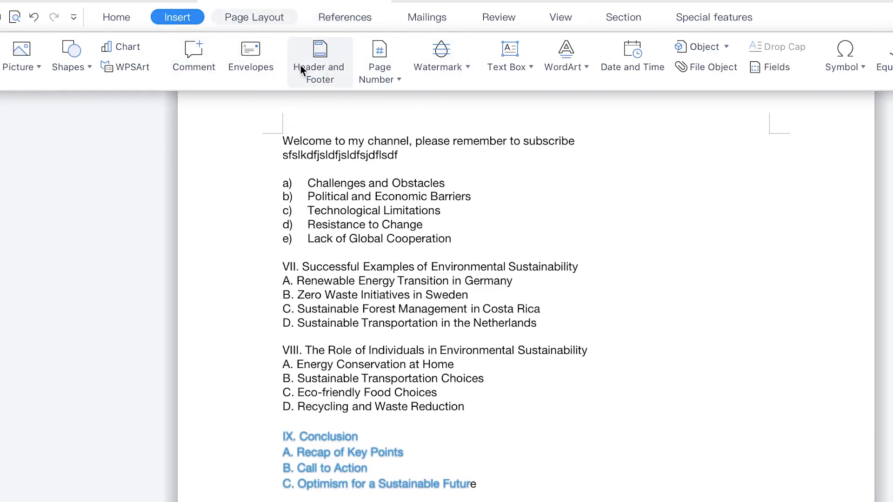
{"action": "left_click", "coordinate": [323, 64]}
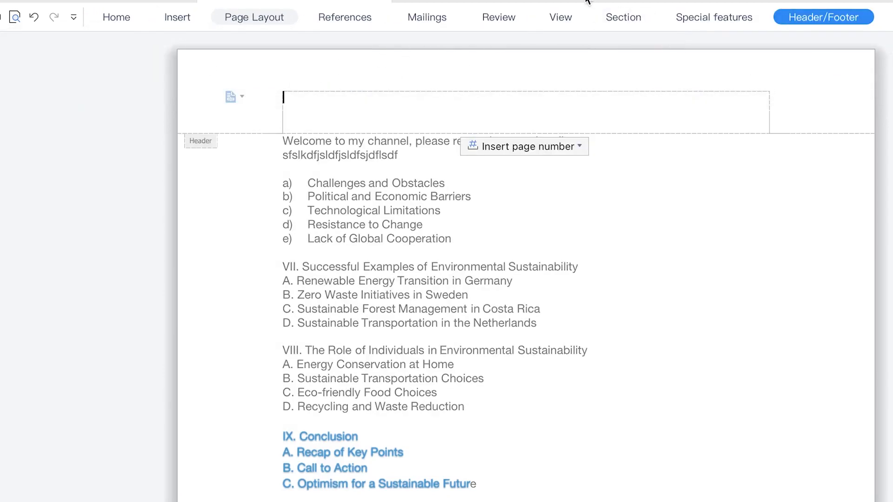
{"action": "left_click", "coordinate": [821, 19]}
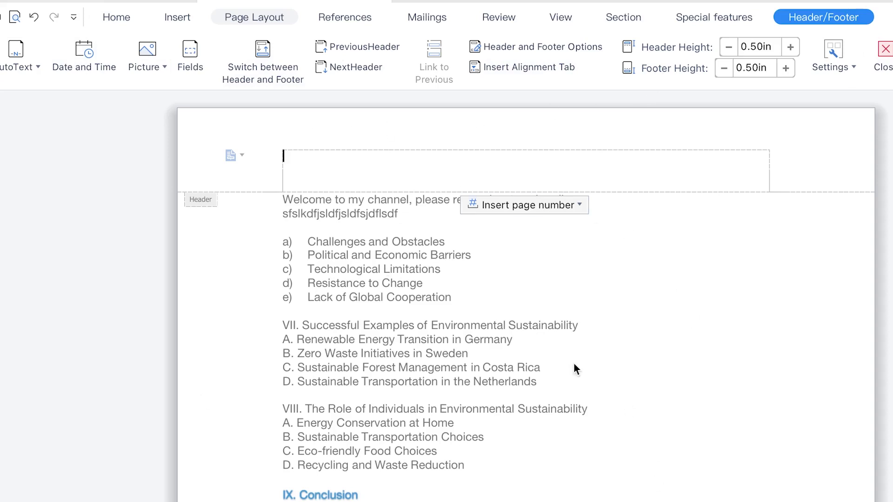
{"action": "left_click", "coordinate": [580, 205]}
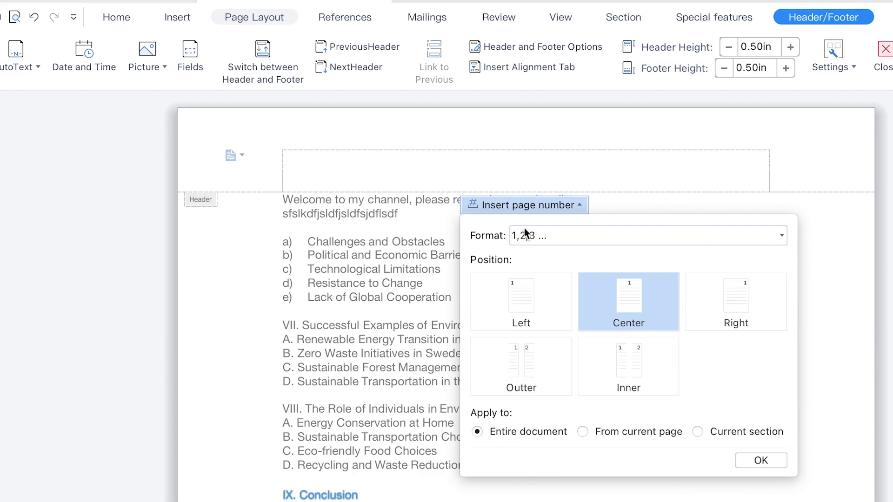
{"action": "left_click", "coordinate": [781, 236]}
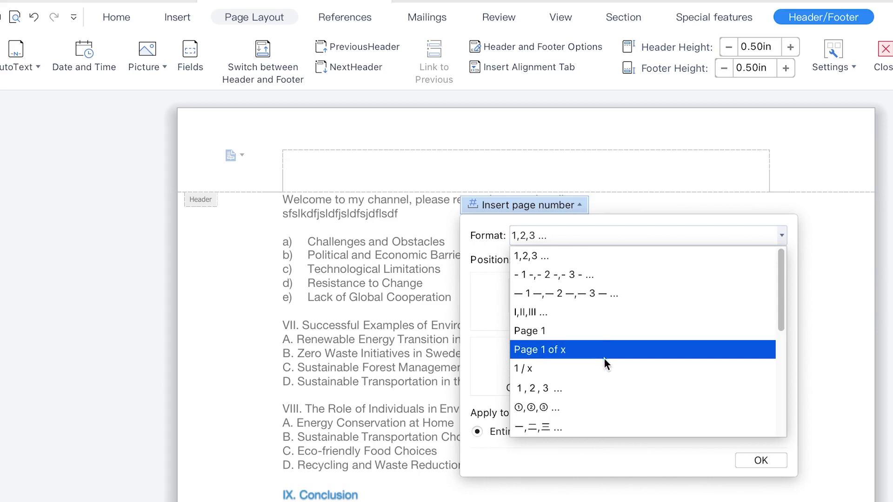
{"action": "scroll", "coordinate": [612, 395], "scroll_direction": "down", "scroll_amount": 6}
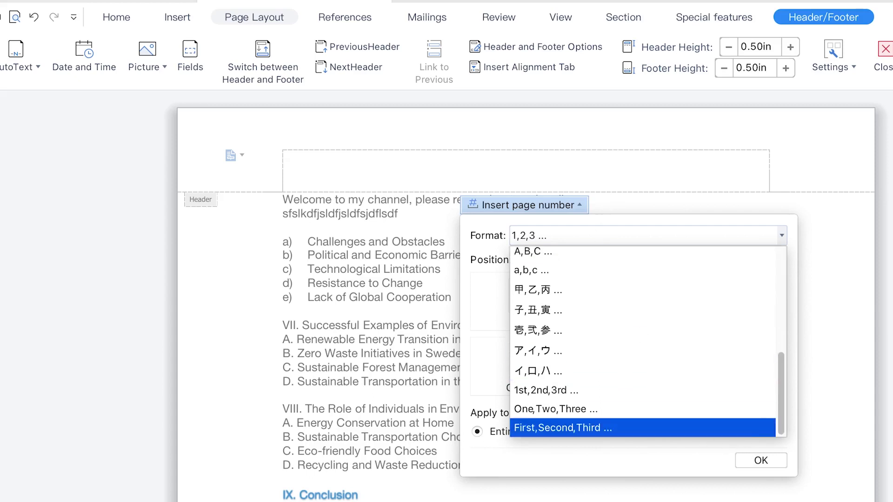
{"action": "left_click", "coordinate": [809, 192]}
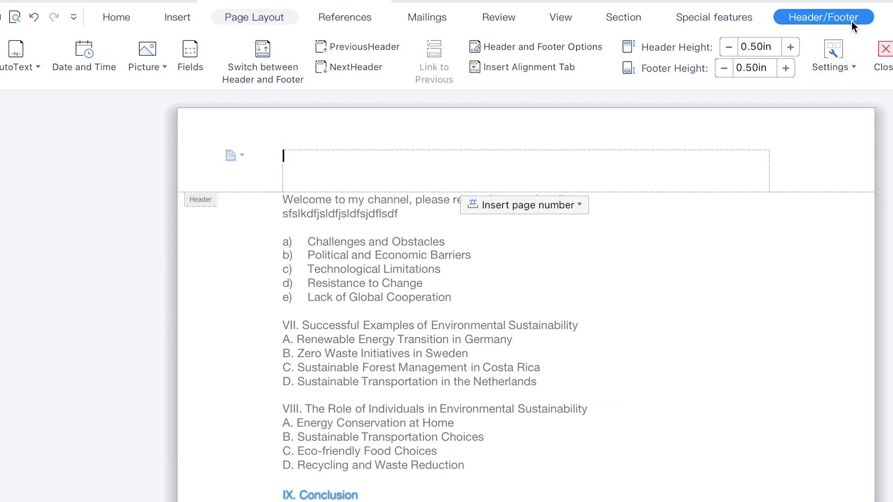
- Apply the Footer middle page number preset, giving centred numbers 1 and 2
{"action": "left_click", "coordinate": [49, 80]}
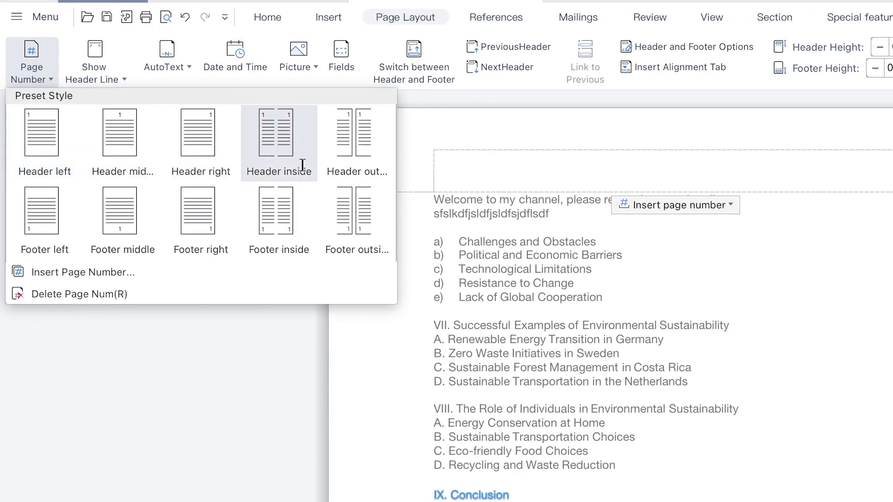
{"action": "left_click", "coordinate": [129, 229]}
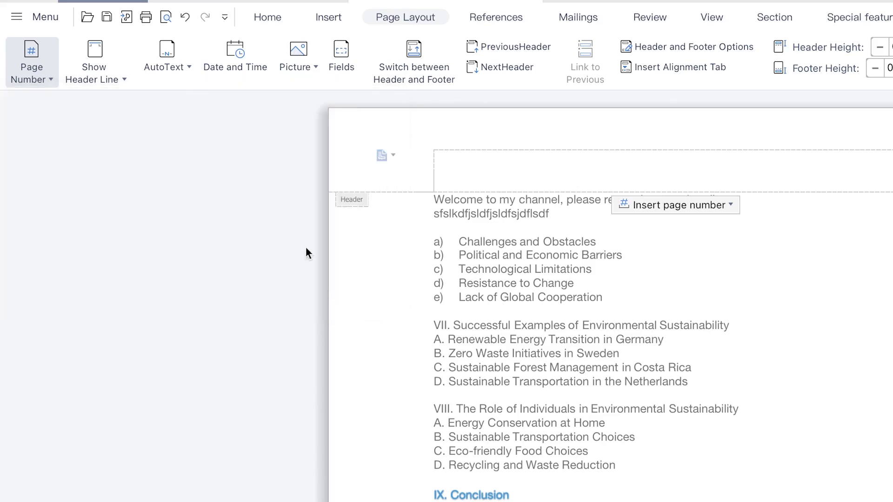
{"action": "scroll", "coordinate": [621, 362], "scroll_direction": "down", "scroll_amount": 5}
{"action": "scroll", "coordinate": [668, 415], "scroll_direction": "down", "scroll_amount": 5}
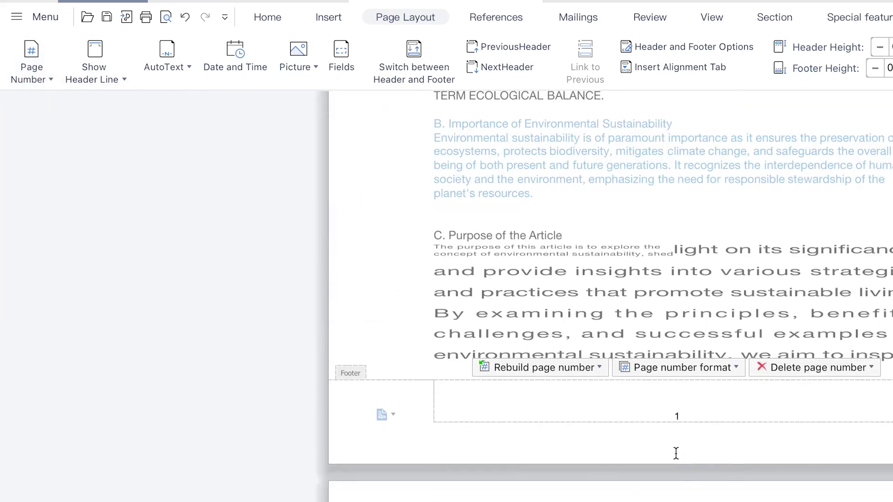
{"action": "scroll", "coordinate": [676, 453], "scroll_direction": "down", "scroll_amount": 5}
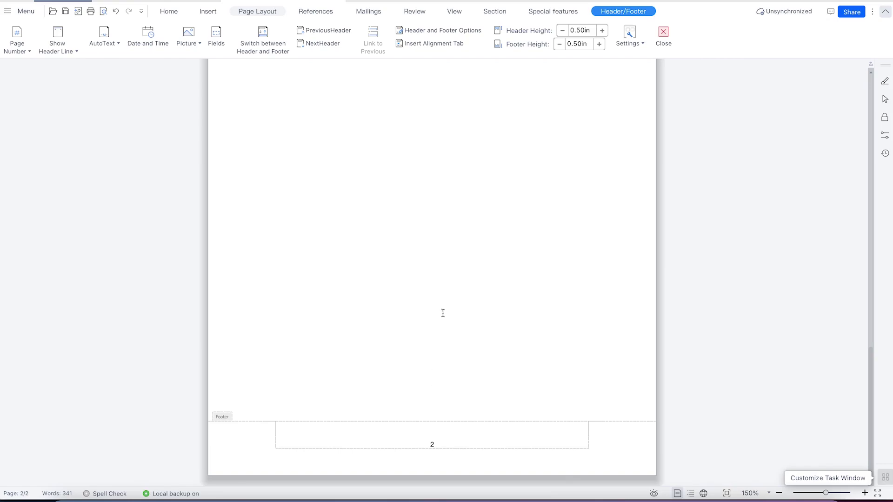
{"action": "scroll", "coordinate": [440, 321], "scroll_direction": "up", "scroll_amount": 20}
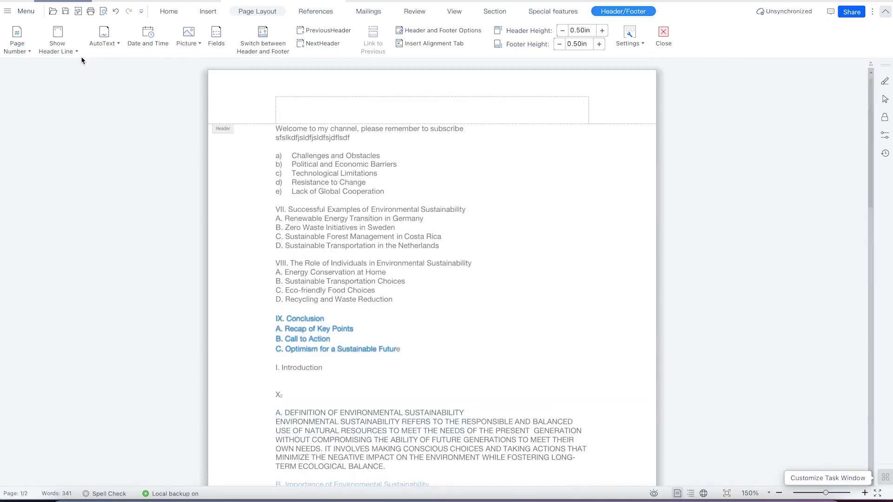
{"action": "left_click", "coordinate": [75, 48]}
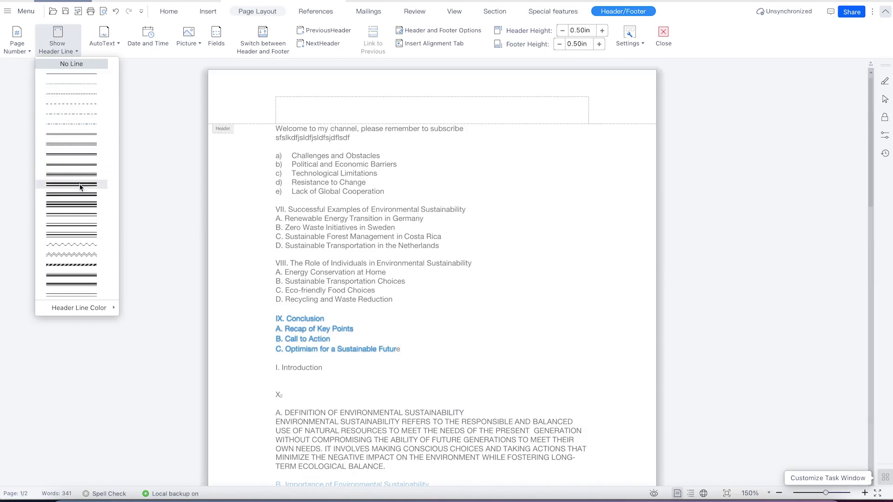
{"action": "left_click", "coordinate": [76, 164]}
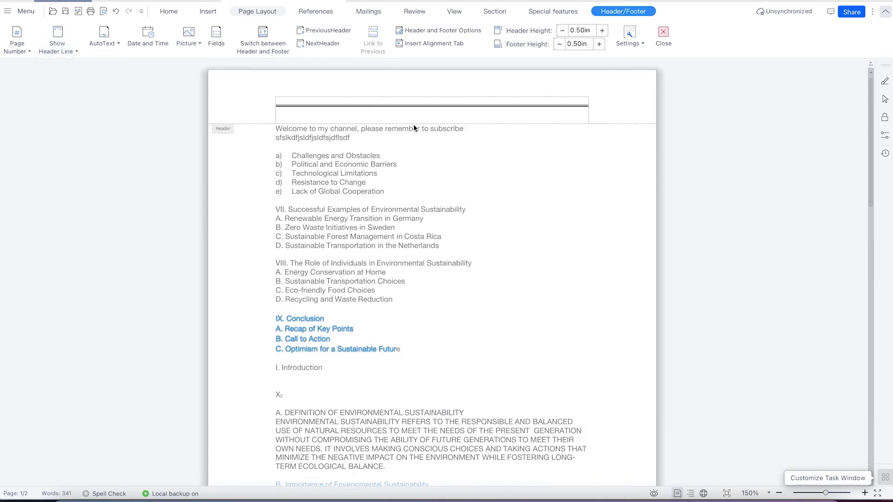
{"action": "scroll", "coordinate": [395, 152], "scroll_direction": "down", "scroll_amount": 3}
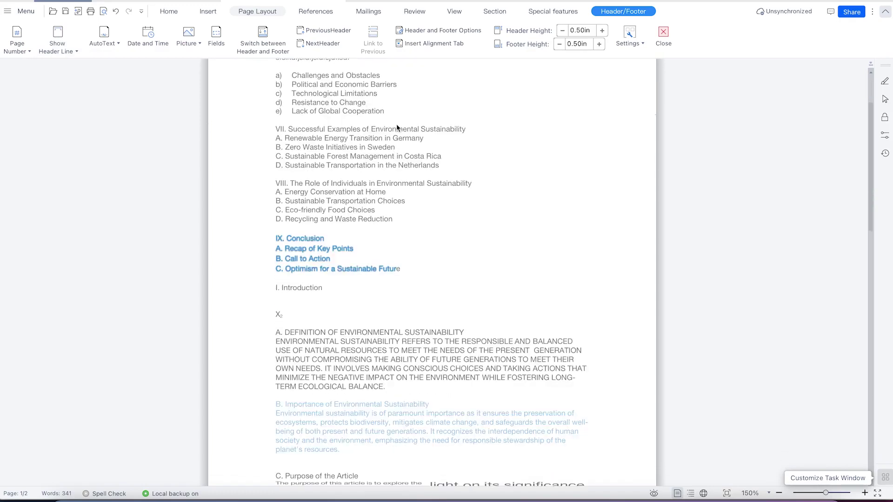
{"action": "scroll", "coordinate": [395, 149], "scroll_direction": "up", "scroll_amount": 3}
{"action": "scroll", "coordinate": [444, 143], "scroll_direction": "down", "scroll_amount": 8}
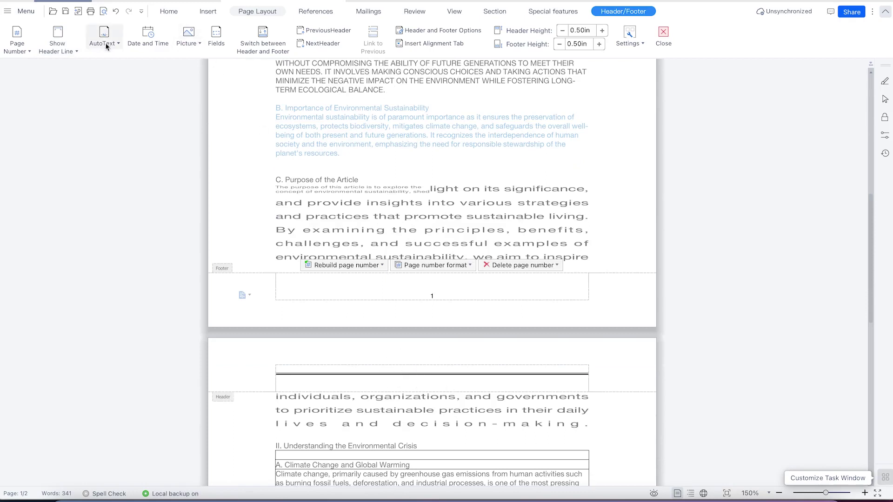
{"action": "left_click", "coordinate": [74, 52]}
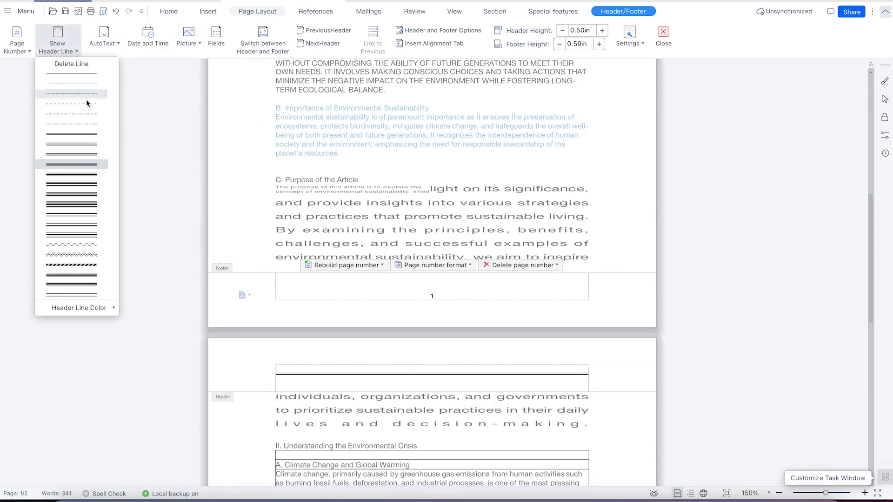
{"action": "left_click", "coordinate": [82, 67]}
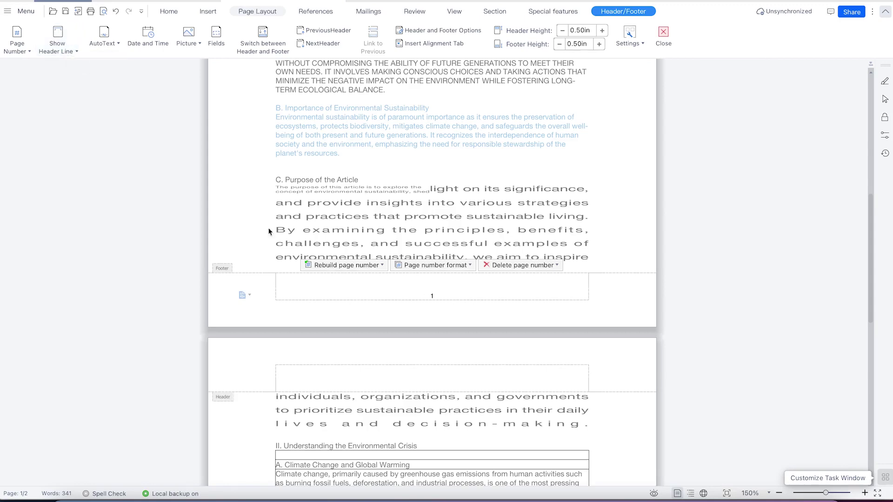
- Insert the Page X and then the Page X of Y AutoText into the footer
{"action": "left_click", "coordinate": [118, 46]}
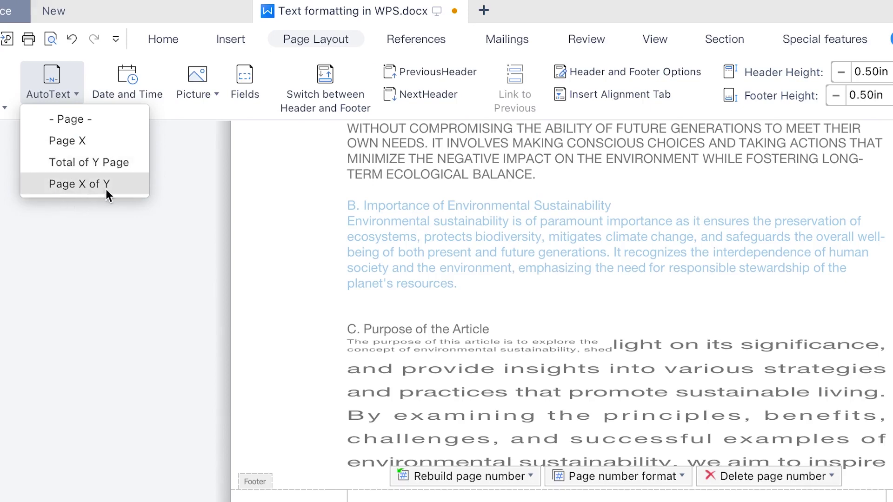
{"action": "left_click", "coordinate": [78, 141]}
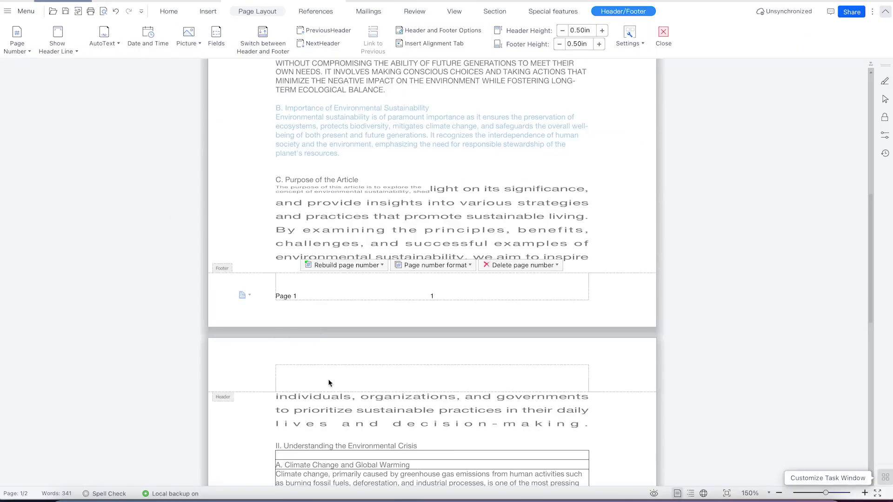
{"action": "scroll", "coordinate": [331, 382], "scroll_direction": "down", "scroll_amount": 10}
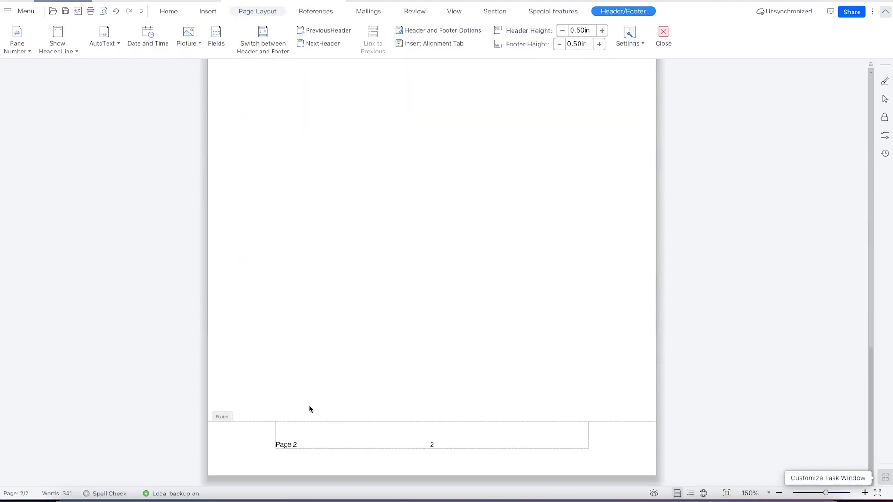
{"action": "scroll", "coordinate": [326, 315], "scroll_direction": "up", "scroll_amount": 10}
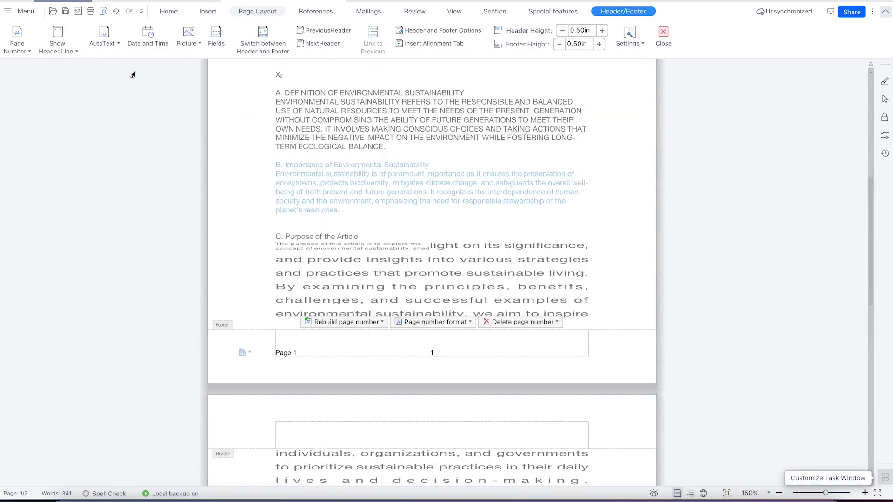
{"action": "left_click", "coordinate": [114, 42]}
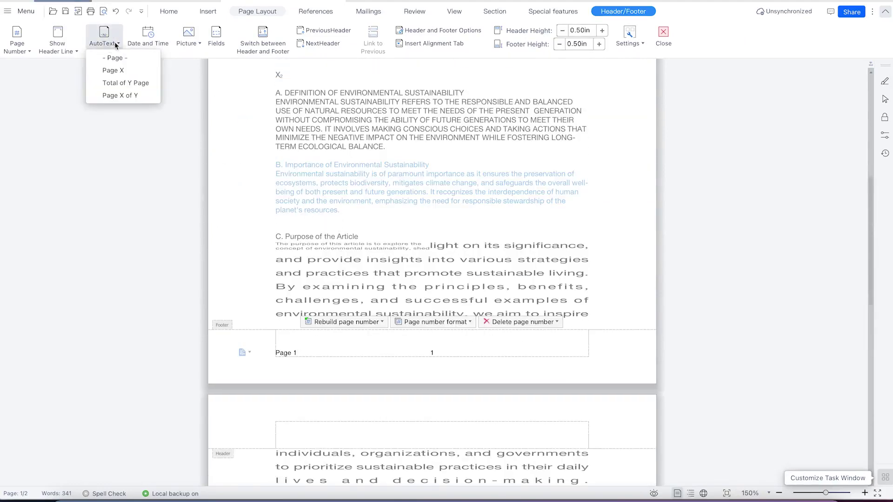
{"action": "left_click", "coordinate": [128, 96]}
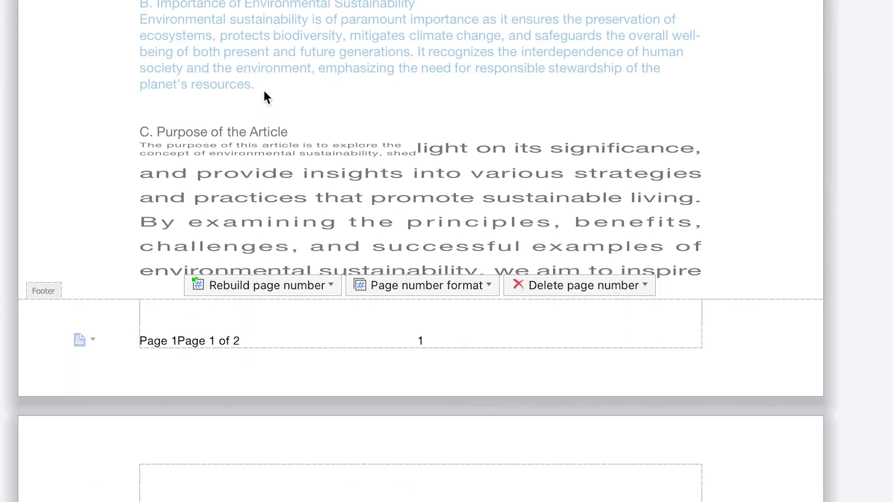
- Append the dashed '- Page -' AutoText so page two's footer reads 'Page 2Page 2 of 2- 2 -'
{"action": "scroll", "coordinate": [265, 359], "scroll_direction": "down", "scroll_amount": 10}
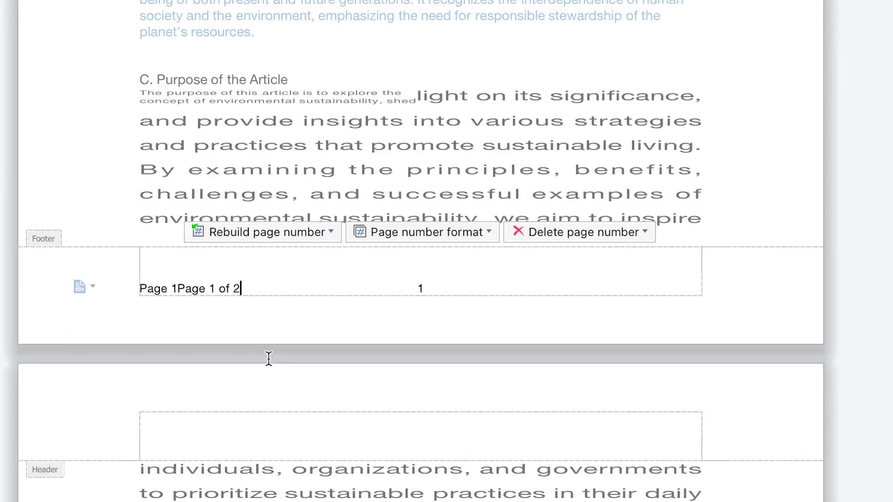
{"action": "scroll", "coordinate": [256, 138], "scroll_direction": "down", "scroll_amount": 3}
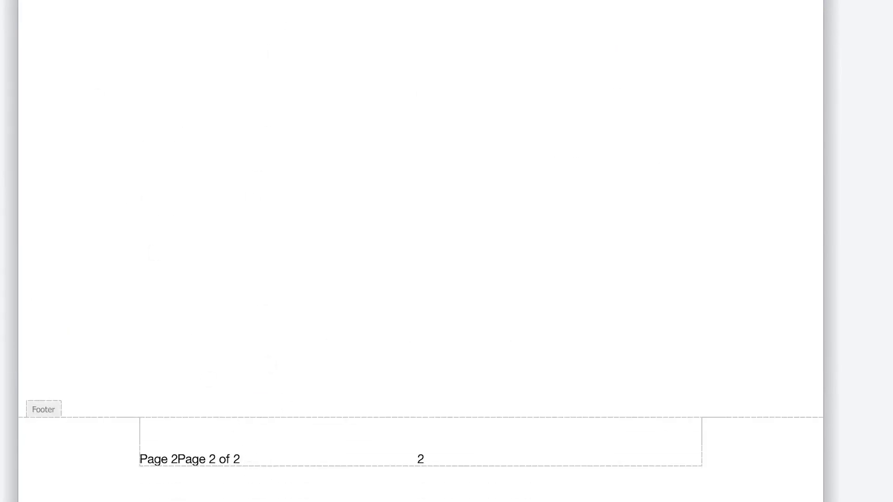
{"action": "left_click", "coordinate": [129, 59]}
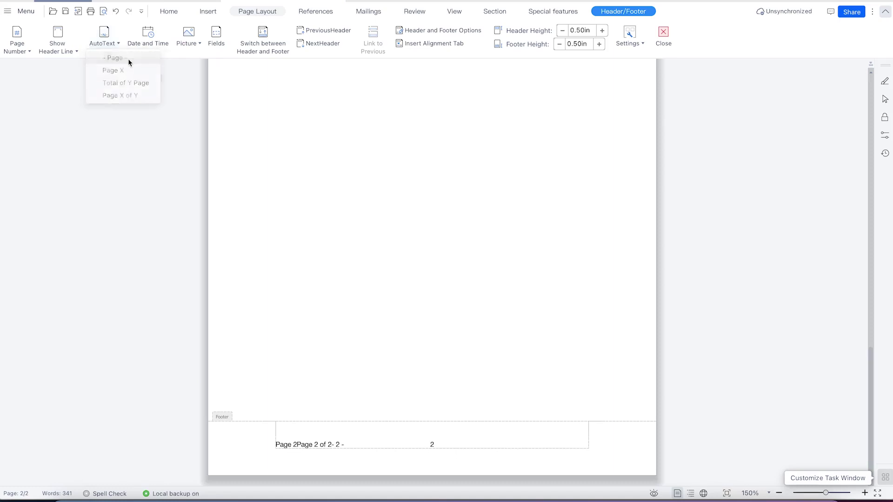
{"action": "left_click", "coordinate": [117, 44]}
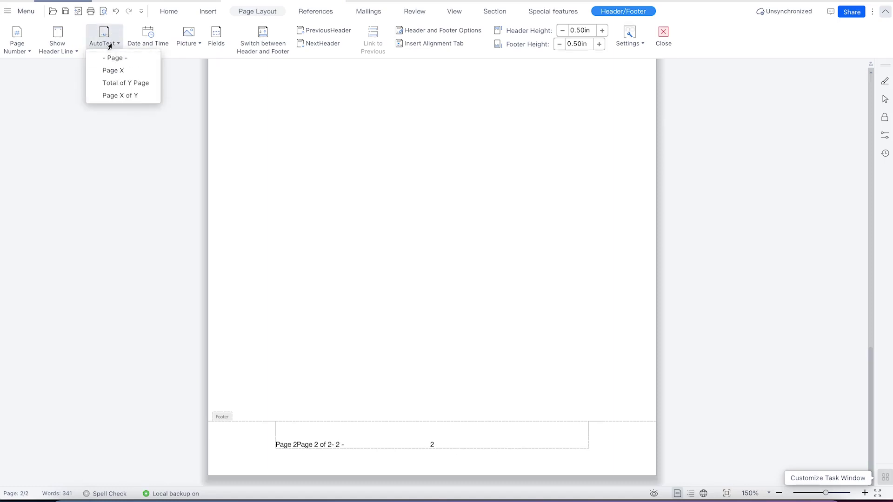
{"action": "left_click", "coordinate": [24, 50]}
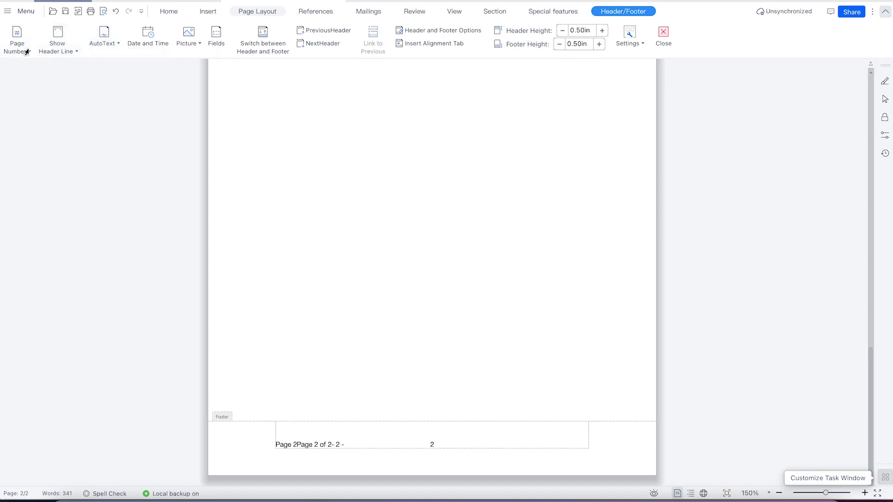
{"action": "left_click", "coordinate": [30, 56]}
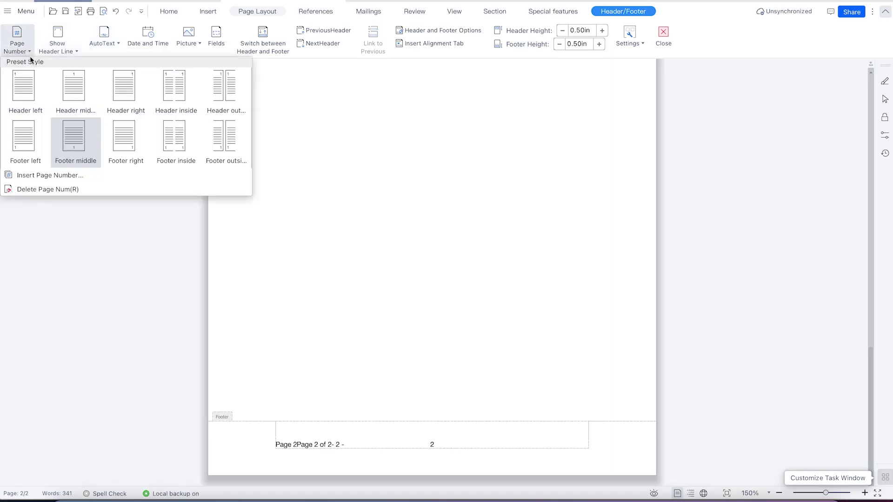
- Delete the footer page numbers and insert a Page X of Y count ('Page 1 of 2') in the header
{"action": "left_click", "coordinate": [69, 190]}
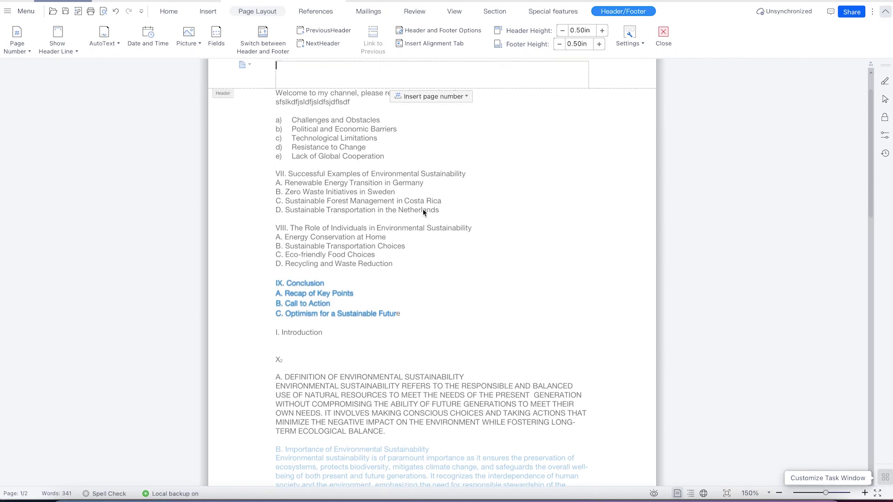
{"action": "scroll", "coordinate": [331, 144], "scroll_direction": "up", "scroll_amount": 1}
{"action": "left_click", "coordinate": [118, 44]}
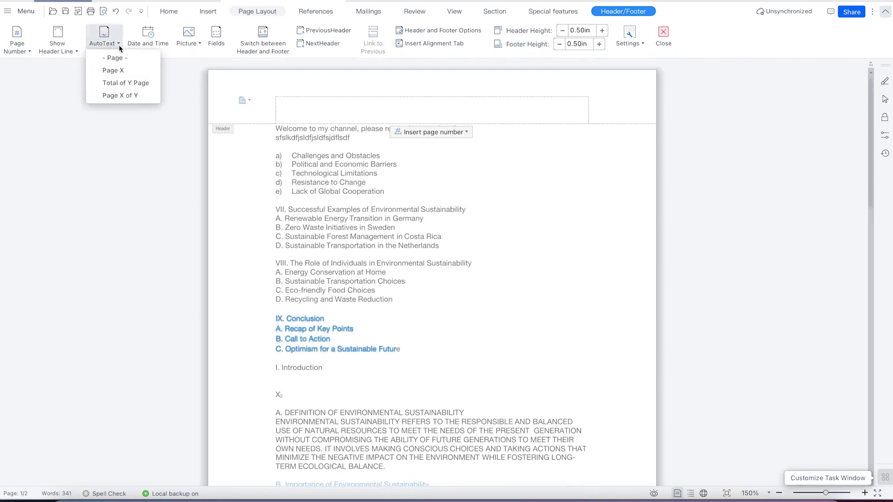
{"action": "left_click", "coordinate": [138, 97]}
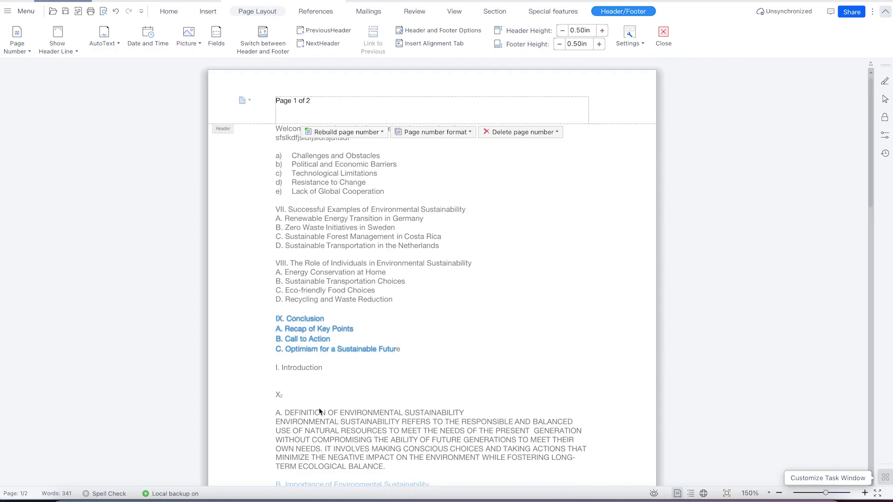
{"action": "scroll", "coordinate": [308, 372], "scroll_direction": "down", "scroll_amount": 10}
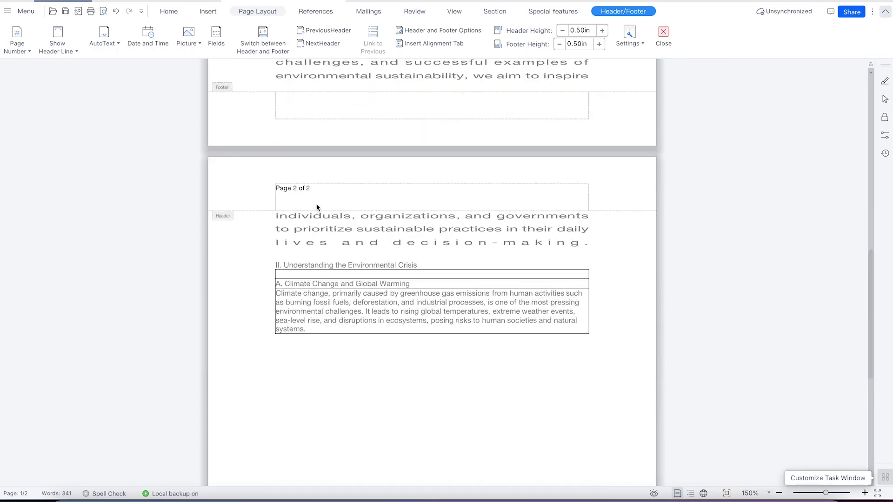
{"action": "scroll", "coordinate": [325, 363], "scroll_direction": "down", "scroll_amount": 8}
{"action": "scroll", "coordinate": [326, 345], "scroll_direction": "up", "scroll_amount": 18}
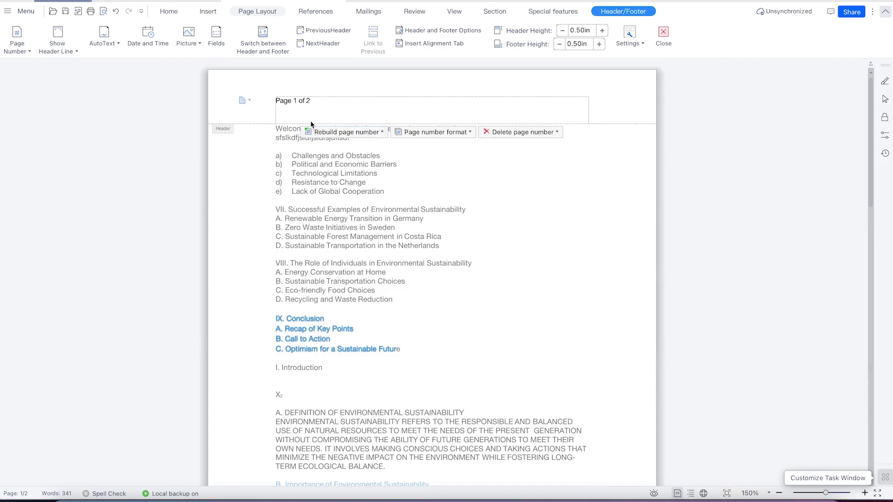
- Insert the date 6/11/2023 into the header, with the cursor placed just before it
{"action": "left_click", "coordinate": [145, 43]}
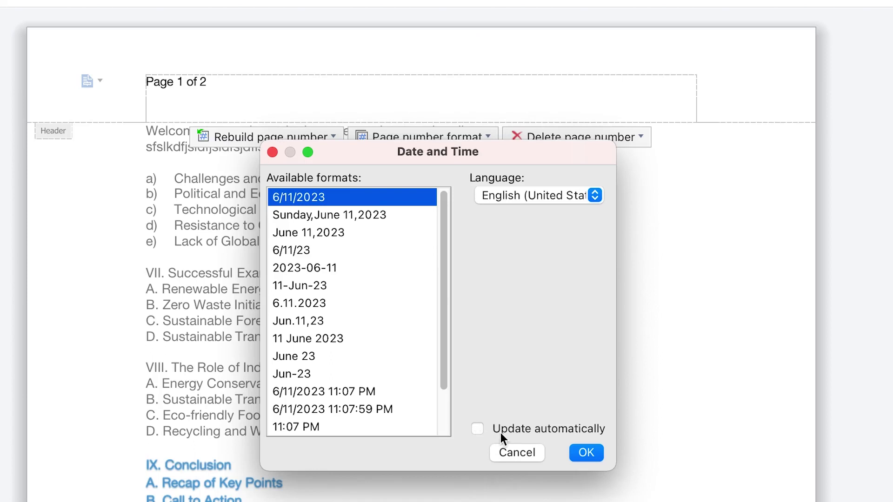
{"action": "left_click", "coordinate": [586, 452]}
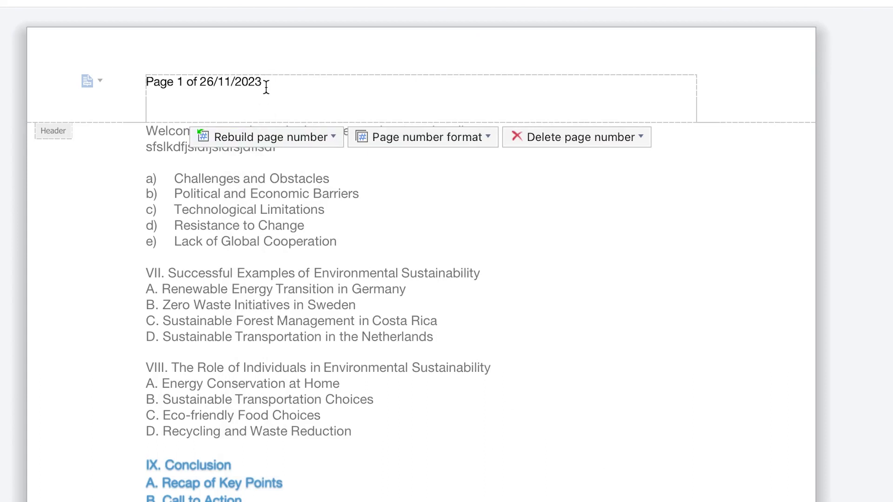
{"action": "left_click", "coordinate": [201, 82]}
{"action": "left_click", "coordinate": [230, 82]}
{"action": "left_click", "coordinate": [205, 83]}
{"action": "left_click", "coordinate": [211, 83]}
{"action": "left_click", "coordinate": [208, 82]}
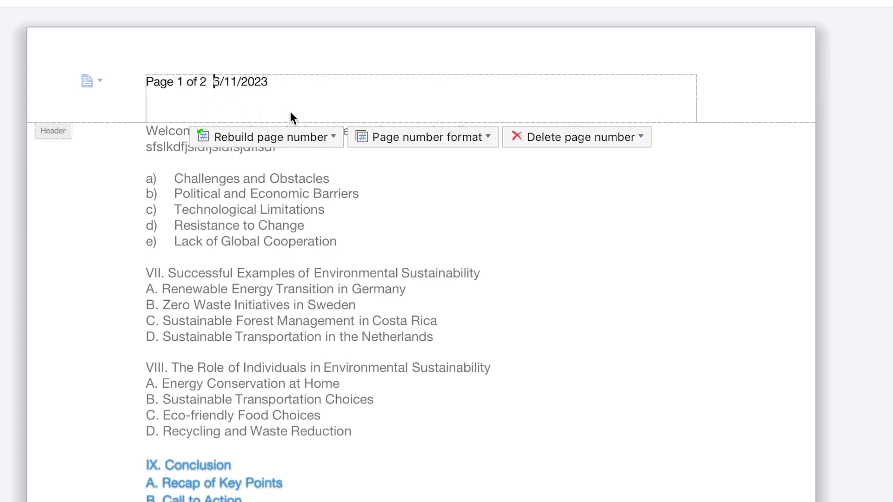
- Tab the date over to the header's right edge, apart from 'Page 1 of 2'
{"action": "key", "text": "Tab"}
{"action": "key", "text": "Tab"}
{"action": "key", "text": "Tab"}
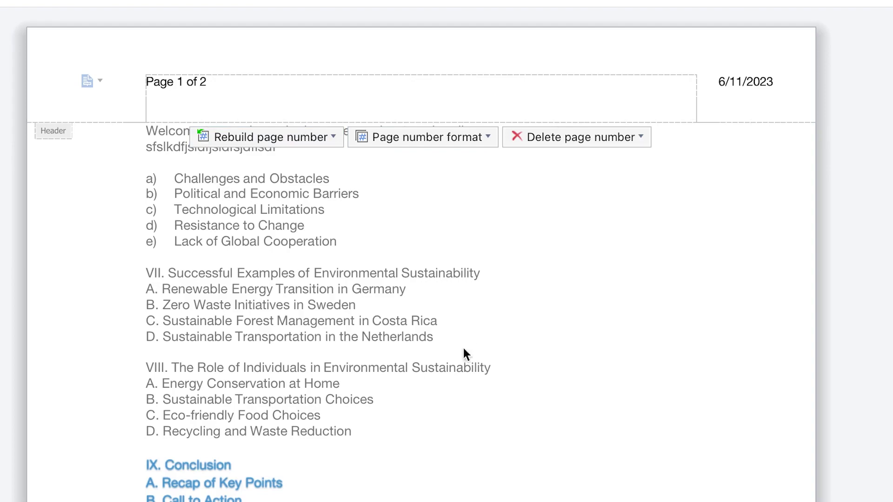
{"action": "scroll", "coordinate": [465, 353], "scroll_direction": "down", "scroll_amount": 3}
{"action": "scroll", "coordinate": [421, 260], "scroll_direction": "down", "scroll_amount": 10}
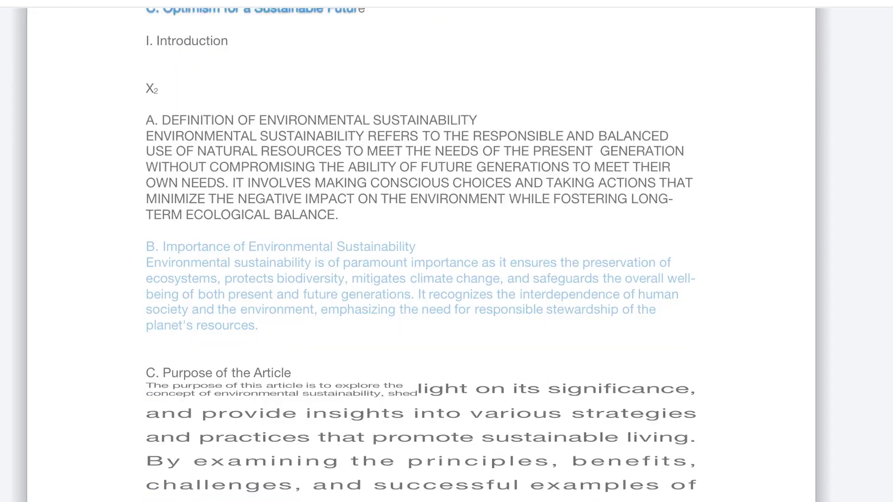
{"action": "scroll", "coordinate": [681, 92], "scroll_direction": "down", "scroll_amount": 3}
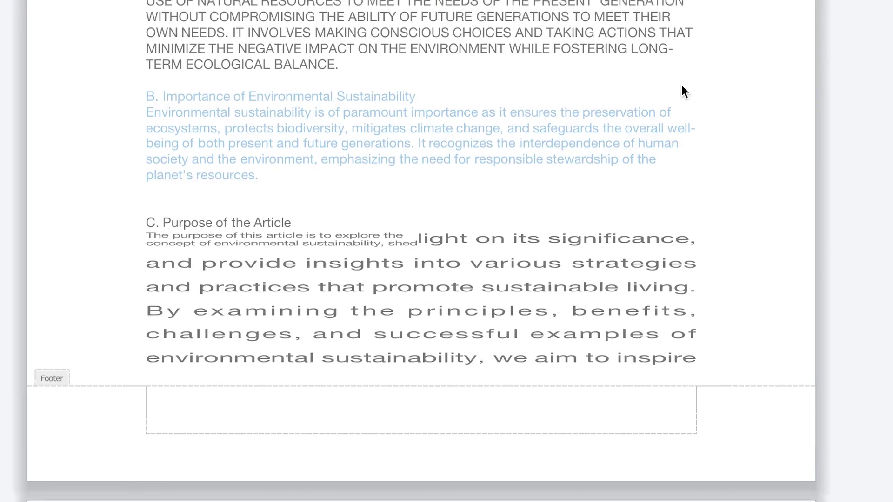
{"action": "scroll", "coordinate": [681, 92], "scroll_direction": "up", "scroll_amount": 10}
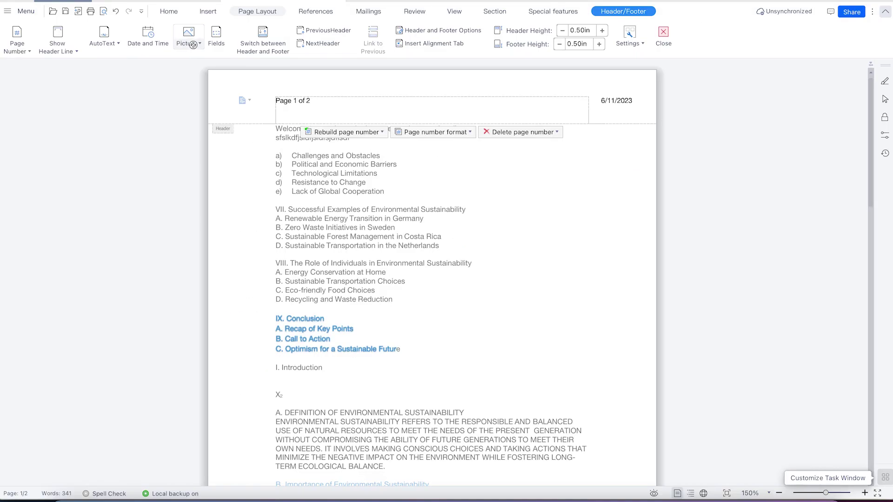
- Insert the portrait image from the Downloads folder into the header
{"action": "left_click", "coordinate": [199, 42]}
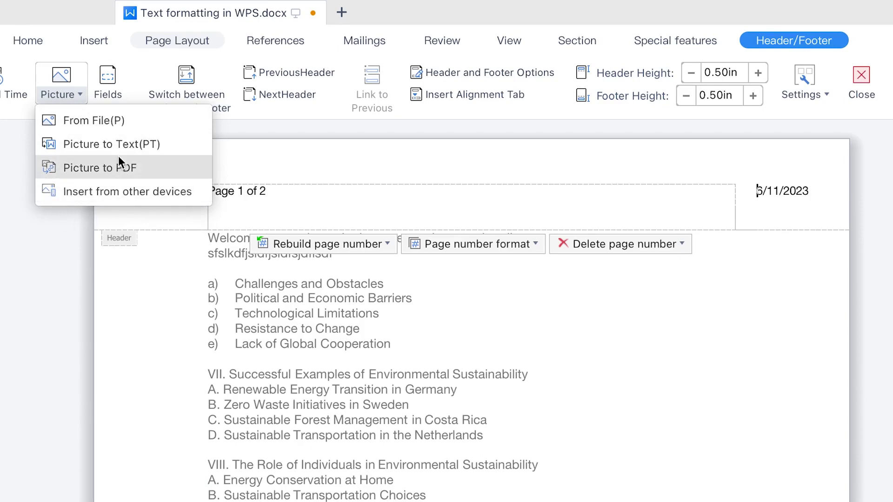
{"action": "left_click", "coordinate": [114, 120]}
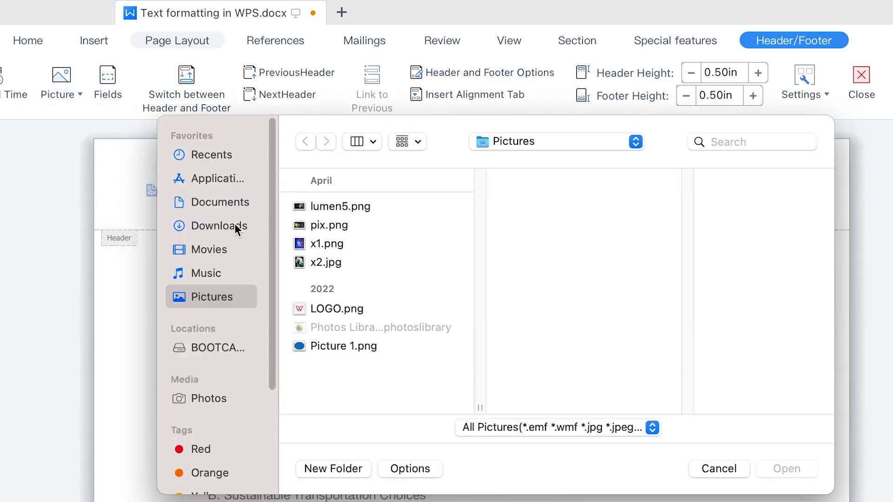
{"action": "left_click", "coordinate": [234, 224]}
{"action": "left_click", "coordinate": [398, 207]}
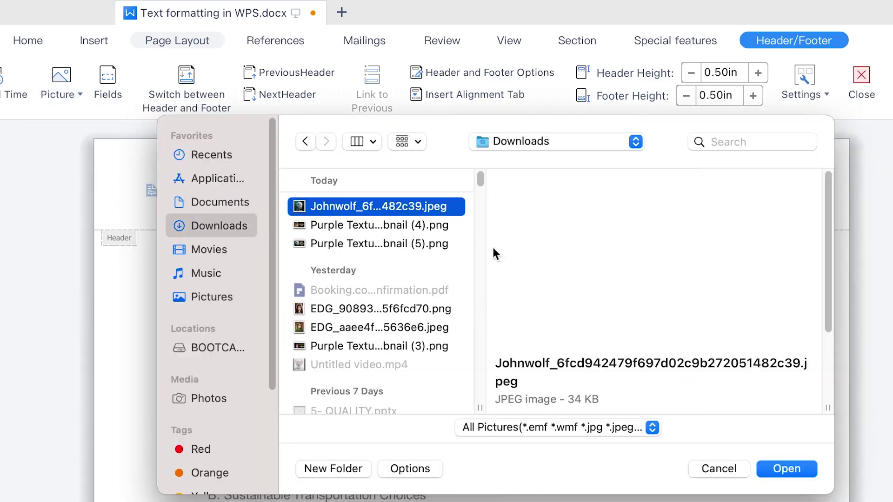
{"action": "left_click", "coordinate": [786, 469]}
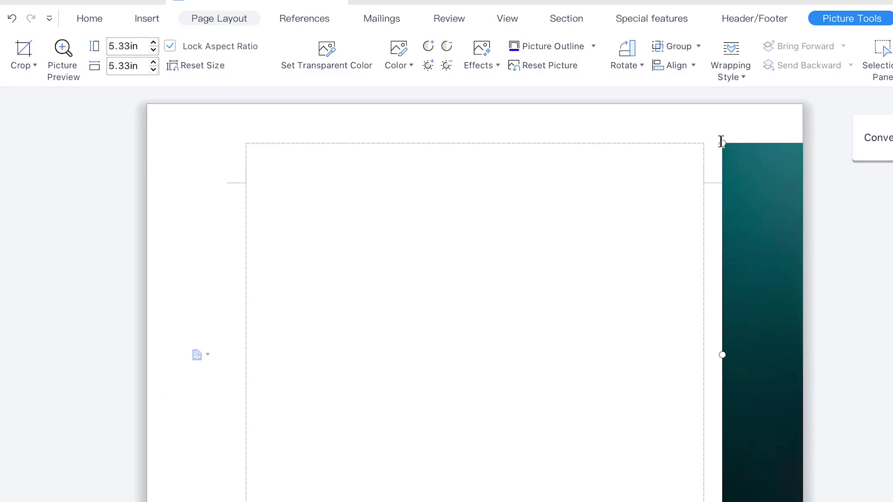
- Shrink the picture to about 0.56 in square and place it beside the date
{"action": "left_click_drag", "start_coordinate": [723, 143], "coordinate": [754, 179]}
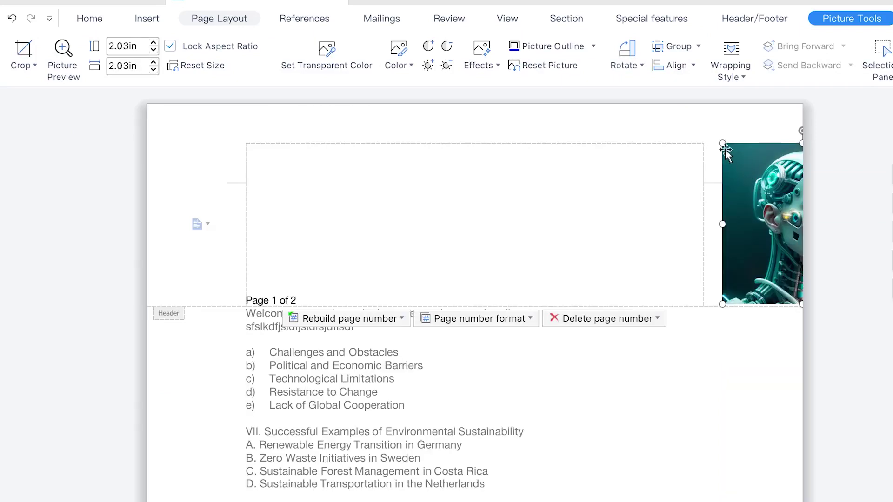
{"action": "left_click_drag", "start_coordinate": [724, 145], "coordinate": [826, 239]}
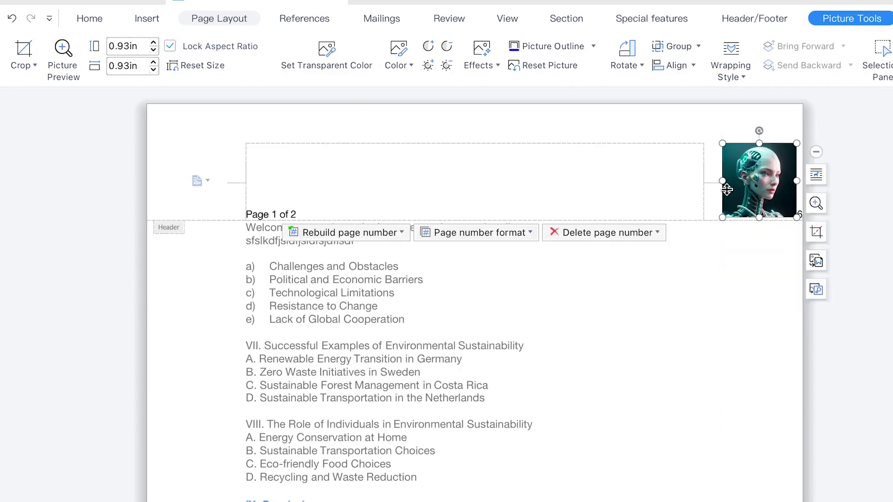
{"action": "left_click_drag", "start_coordinate": [738, 151], "coordinate": [754, 184]}
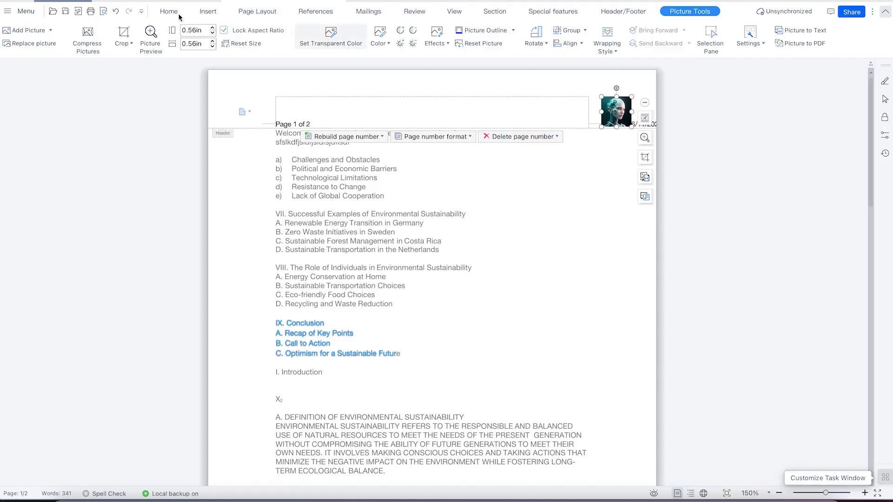
{"action": "left_click", "coordinate": [208, 11]}
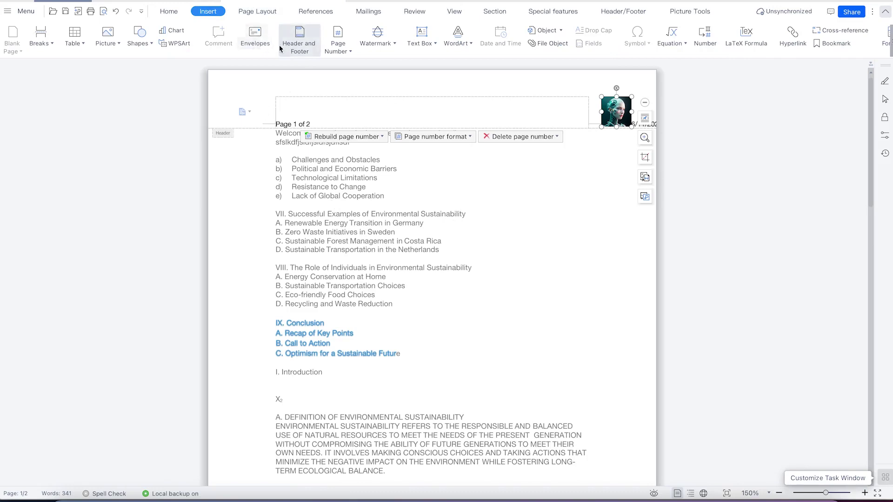
{"action": "left_click", "coordinate": [299, 40]}
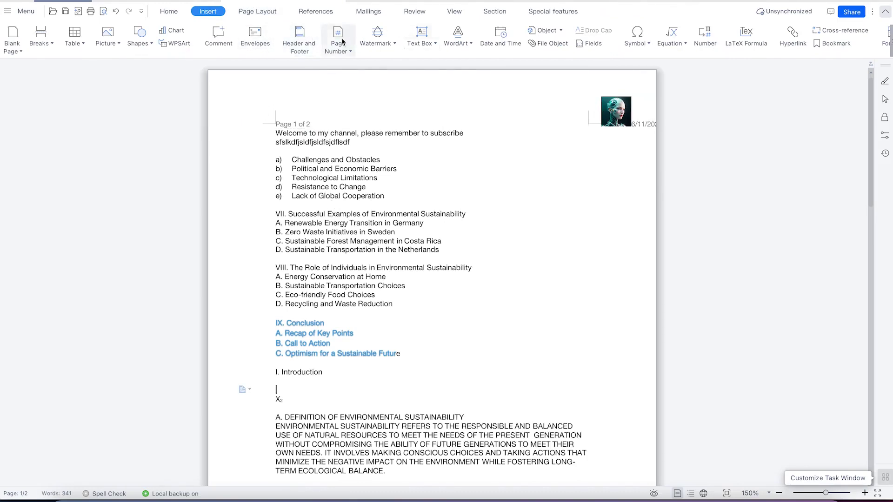
{"action": "left_click", "coordinate": [298, 36]}
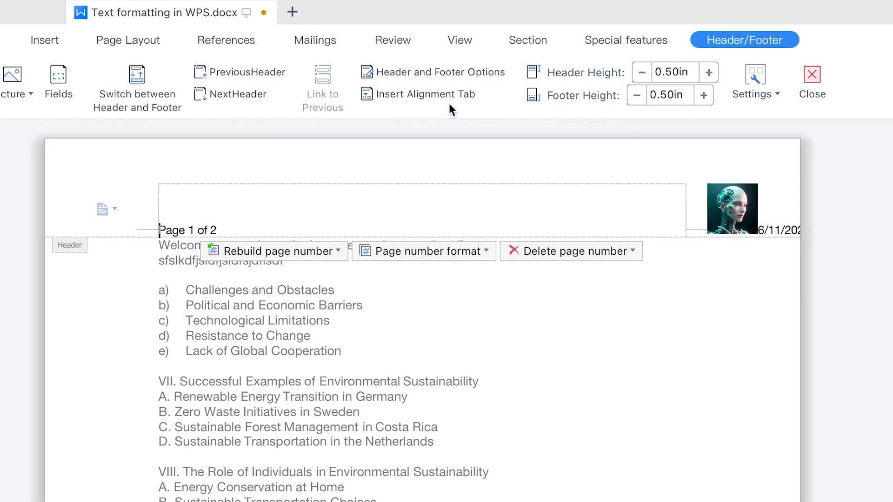
{"action": "left_click", "coordinate": [778, 91]}
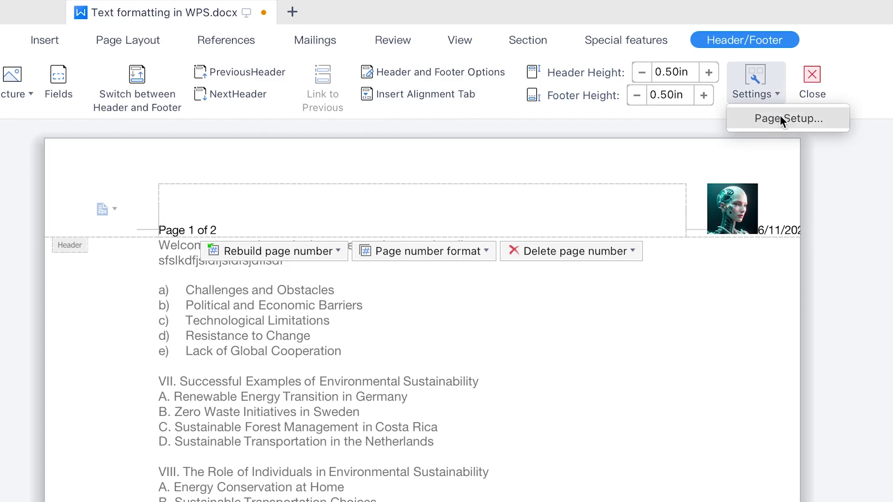
{"action": "left_click", "coordinate": [653, 113]}
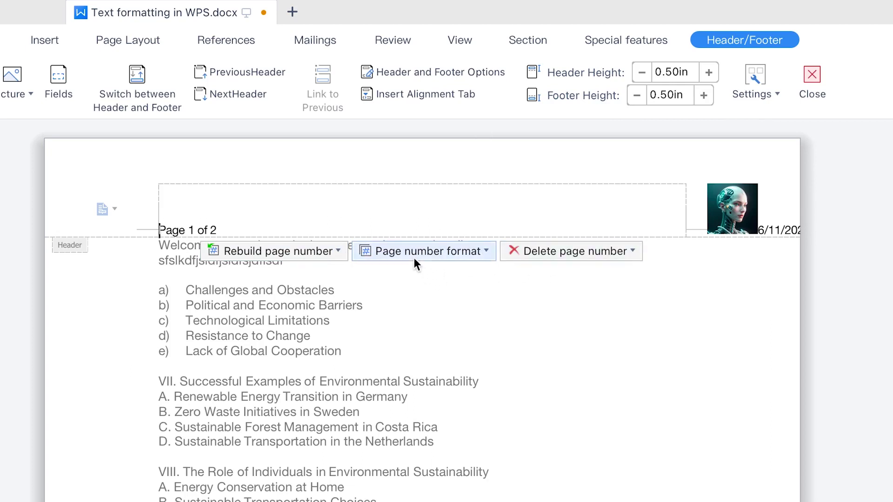
{"action": "left_click", "coordinate": [427, 250]}
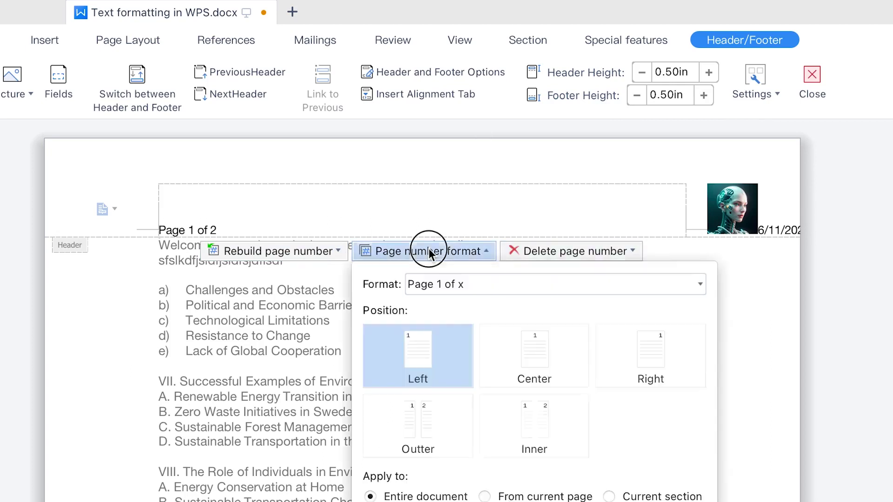
{"action": "left_click", "coordinate": [428, 248]}
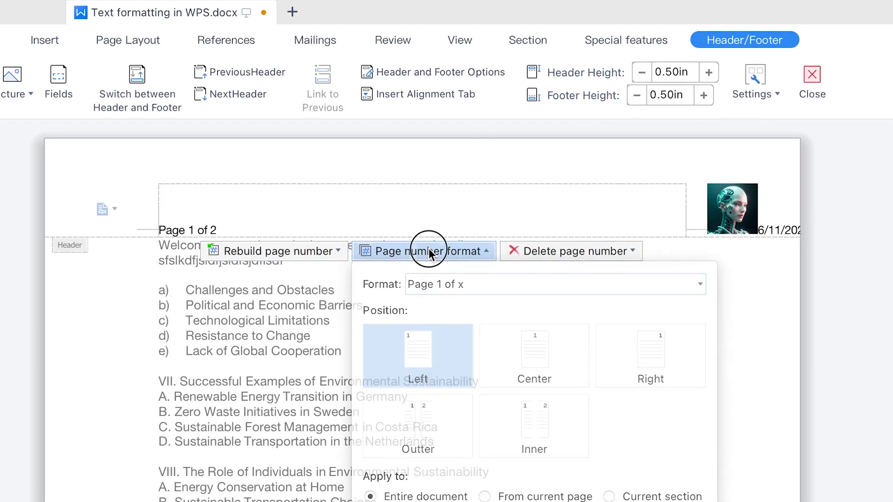
{"action": "left_click", "coordinate": [319, 248]}
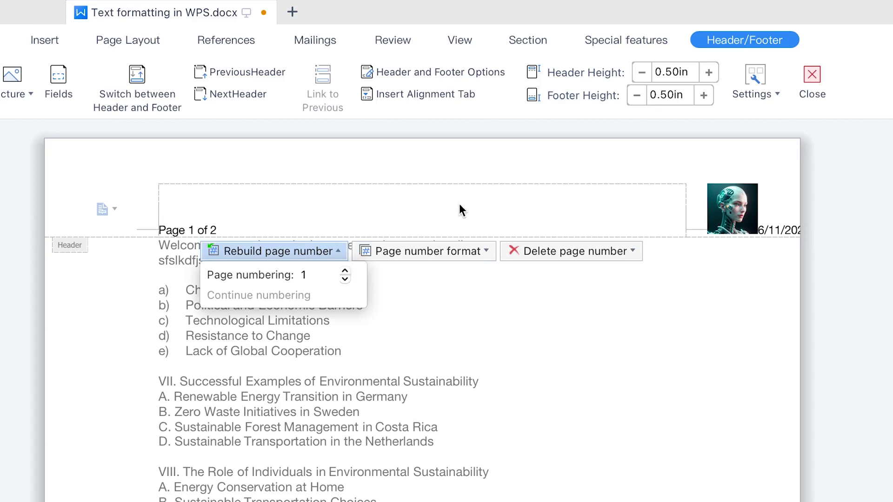
{"action": "left_click", "coordinate": [686, 165]}
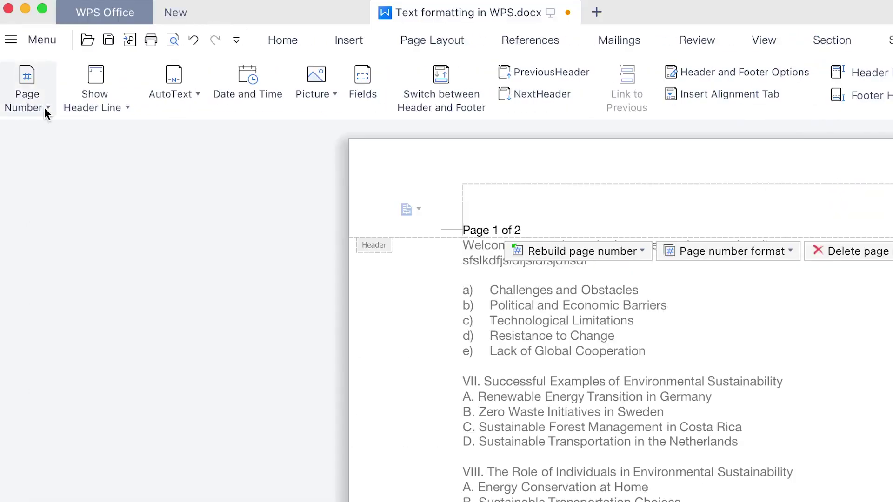
- Dismiss the Page Number presets without choosing one and close header and footer editing
{"action": "left_click", "coordinate": [46, 111]}
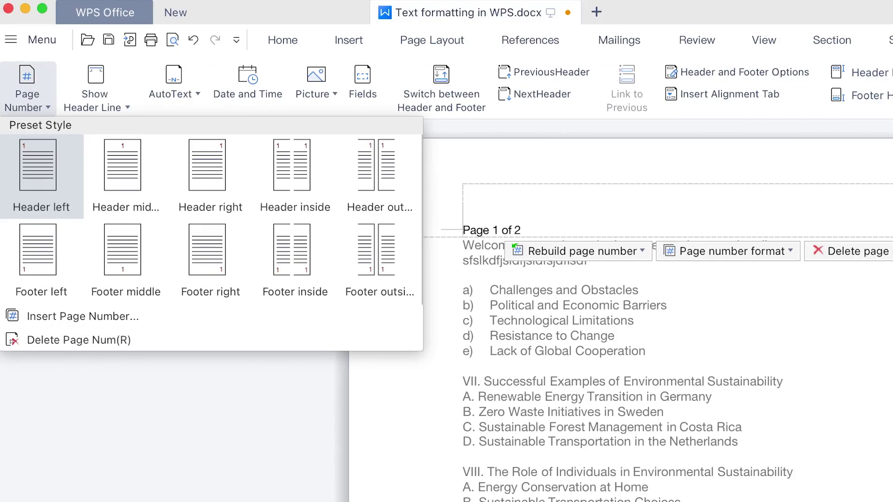
{"action": "key", "text": "Escape"}
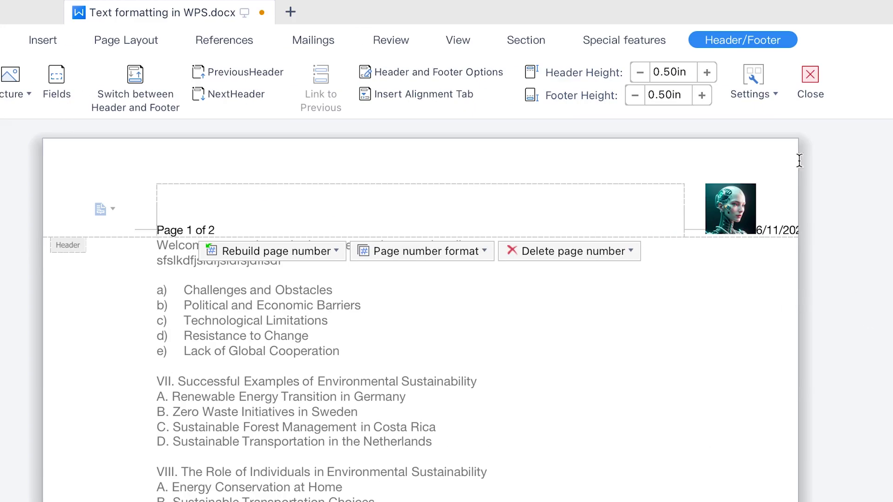
{"action": "left_click", "coordinate": [813, 78]}
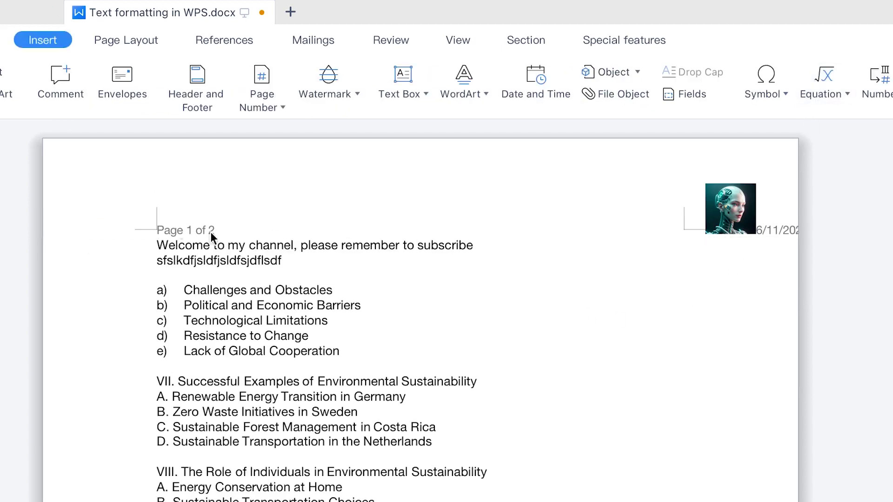